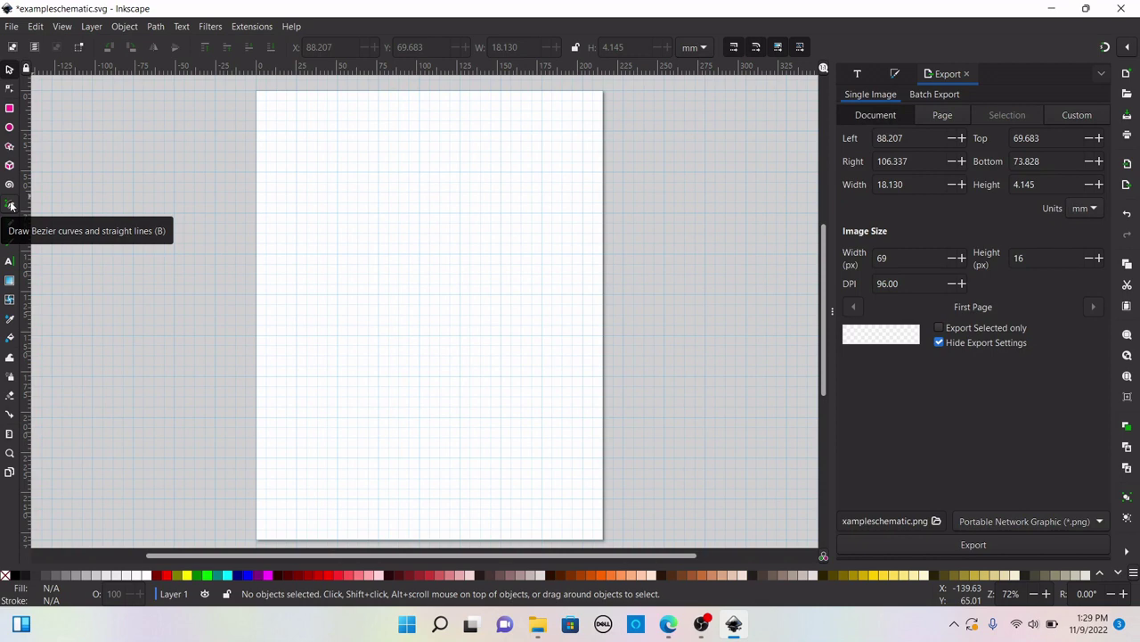
# Draw a horizontal straight line about 102 mm long on the upper part of the page with the Bezier pen
pyautogui.click(10, 206)
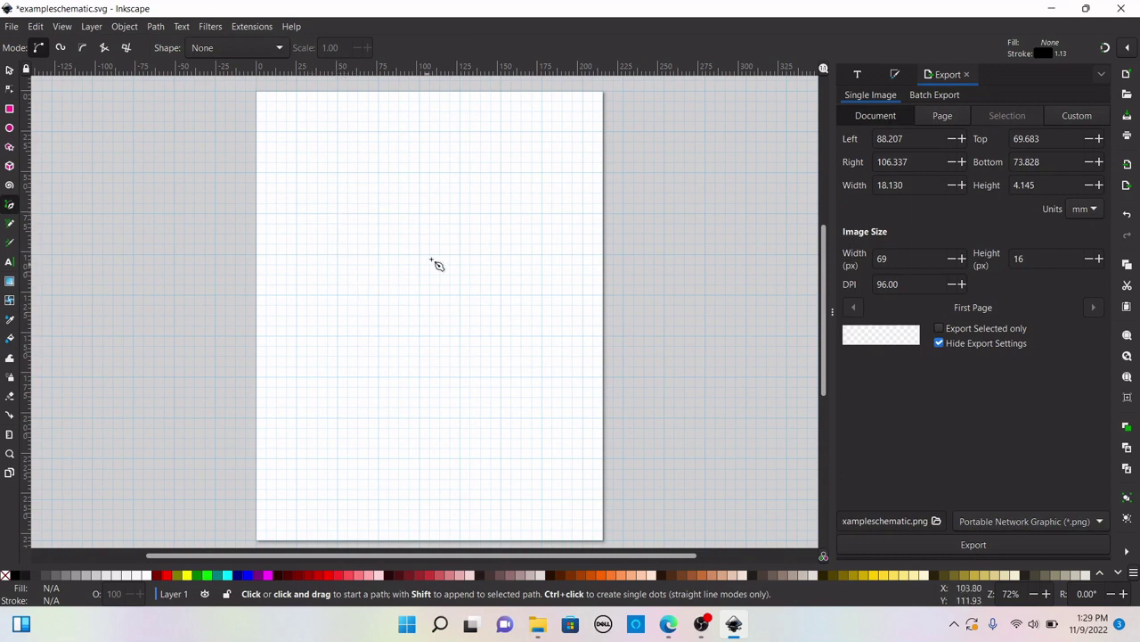
pyautogui.click(337, 213)
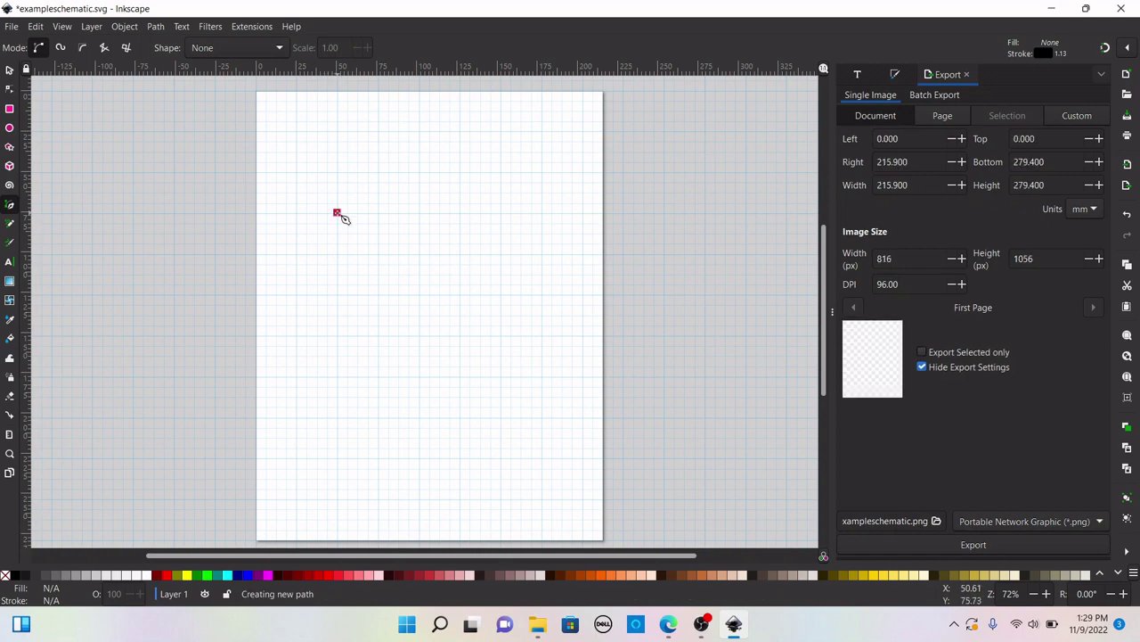
pyautogui.press('Escape')
pyautogui.click(337, 213)
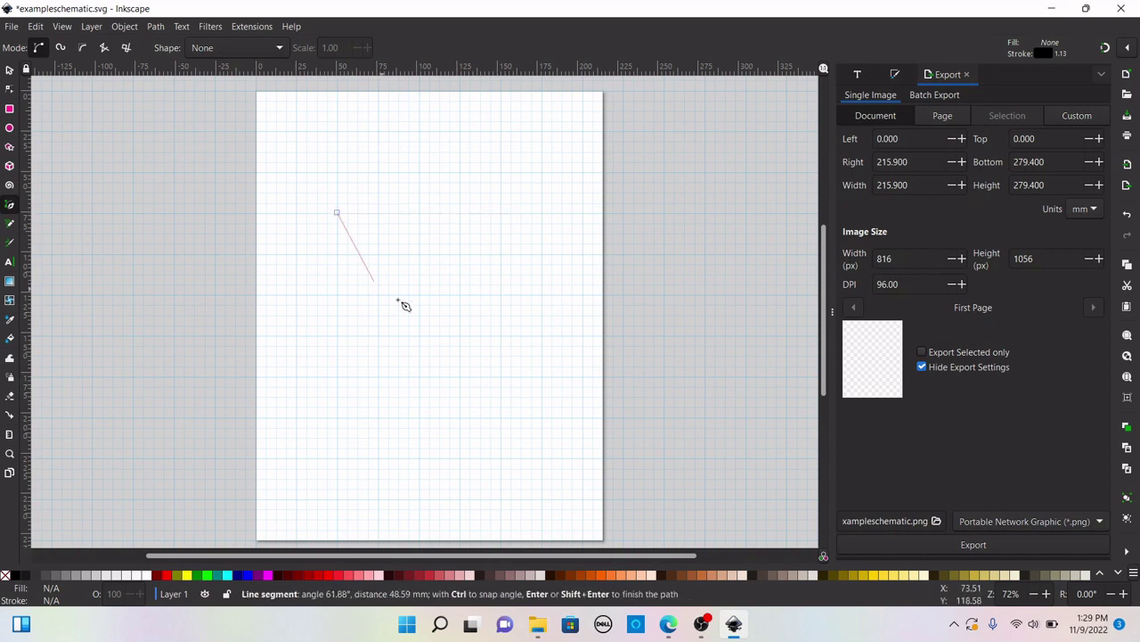
pyautogui.click(502, 215)
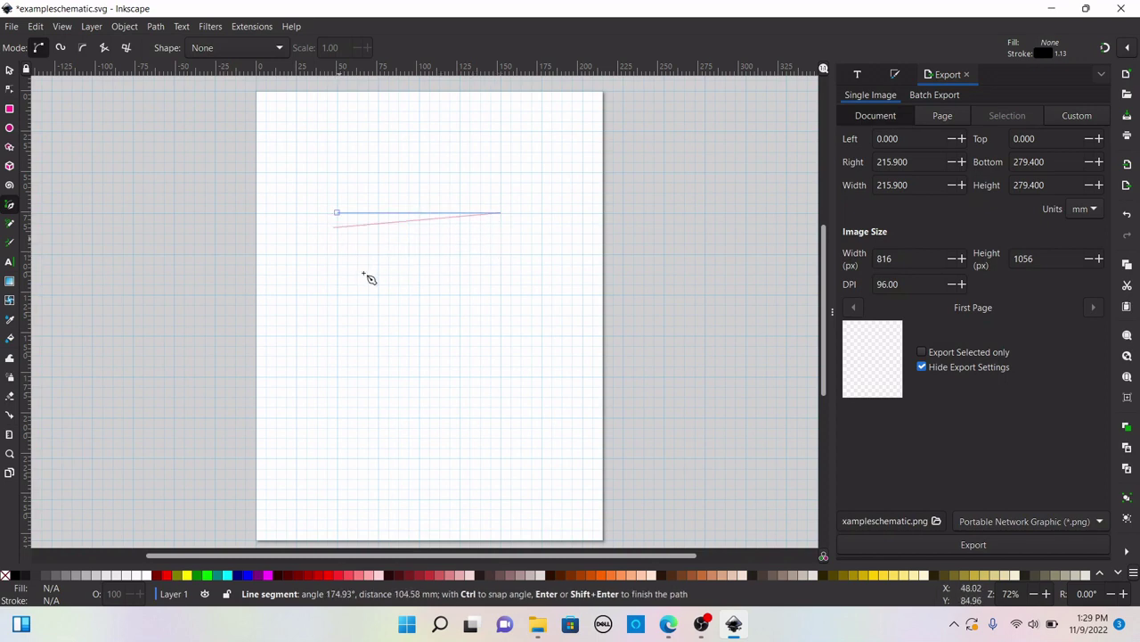
pyautogui.click(502, 215)
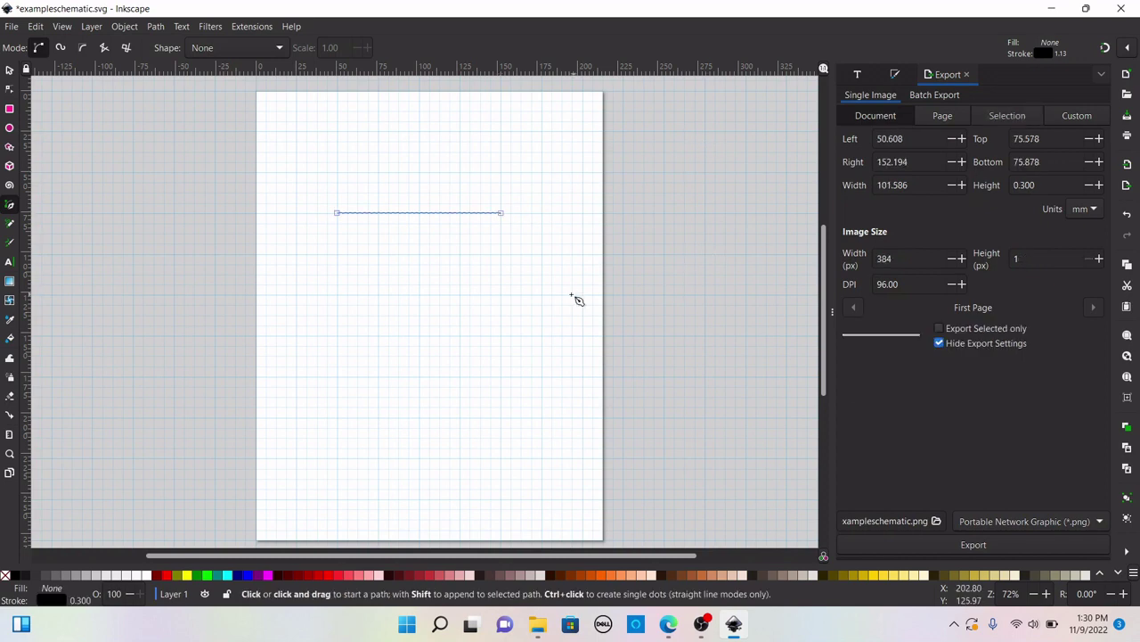
# Move the horizontal line down the page to about X 55.4 mm, Y 101.4 mm
pyautogui.click(9, 70)
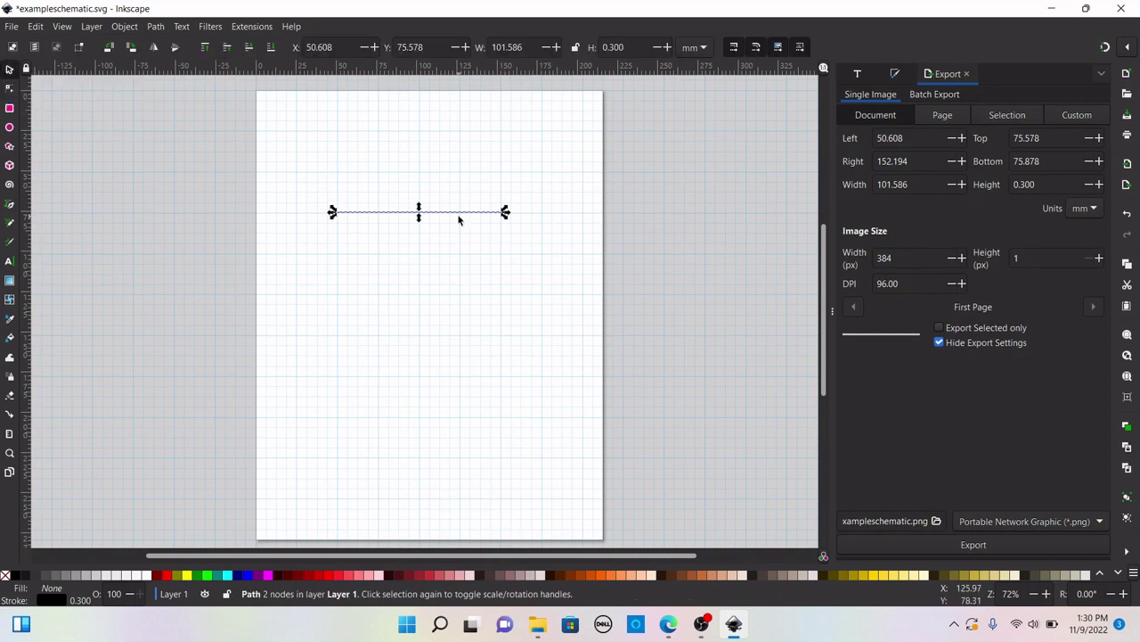
pyautogui.click(458, 220)
pyautogui.click(447, 221)
pyautogui.moveTo(447, 221); pyautogui.dragTo(451, 265)
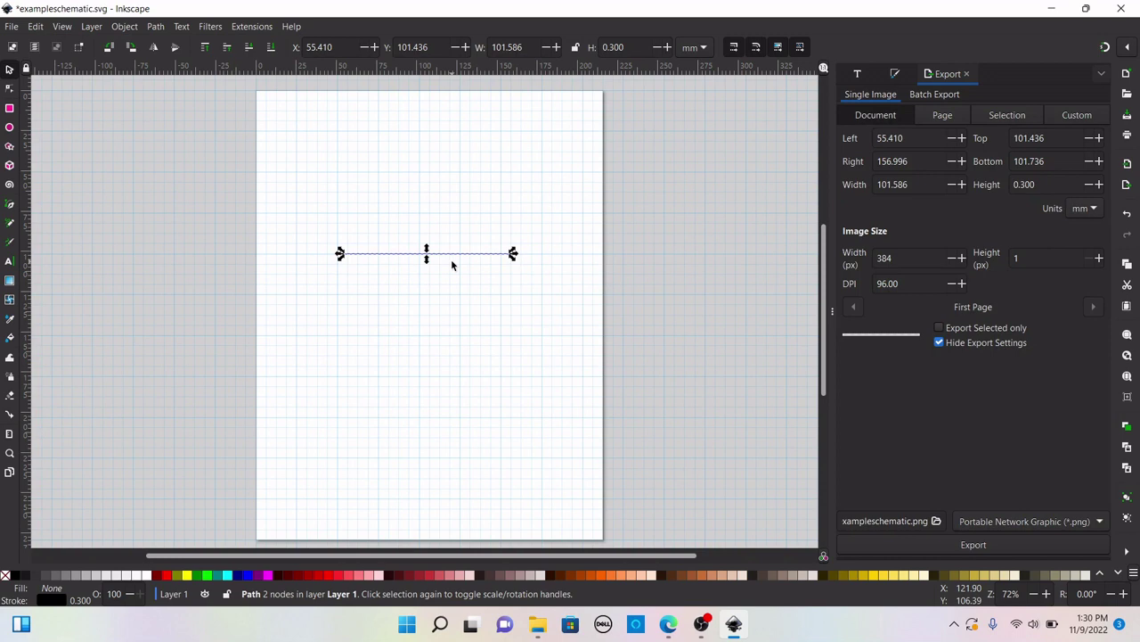
pyautogui.click(455, 260)
pyautogui.click(462, 271)
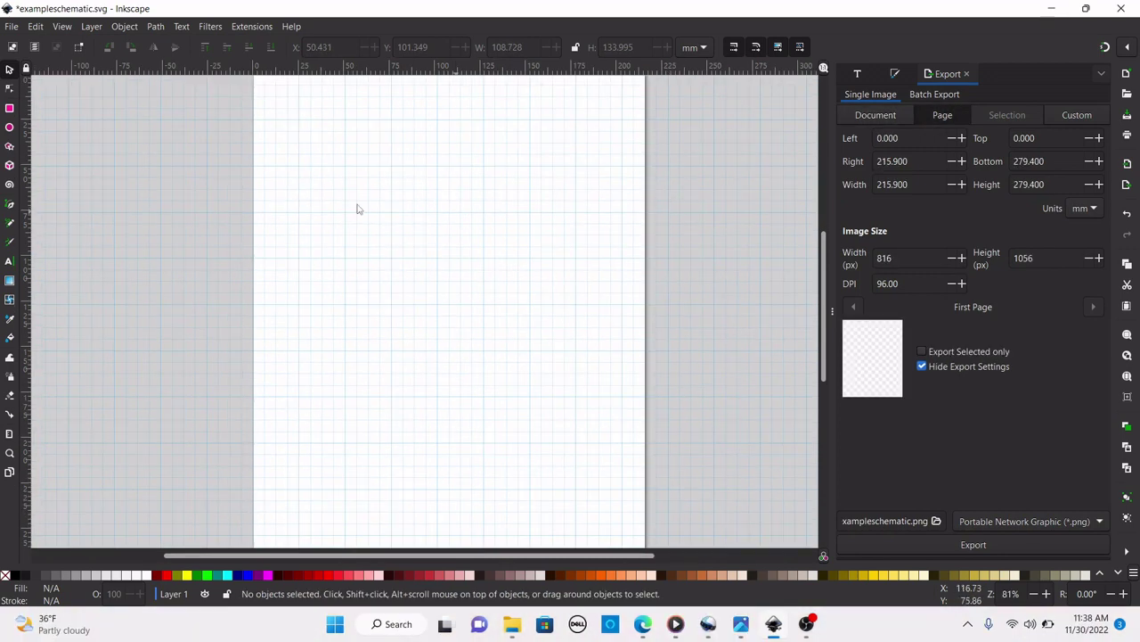
# Draw a straight diagonal line rising to the right from about X 50 mm, Y 127 mm with the Bezier pen
pyautogui.click(9, 204)
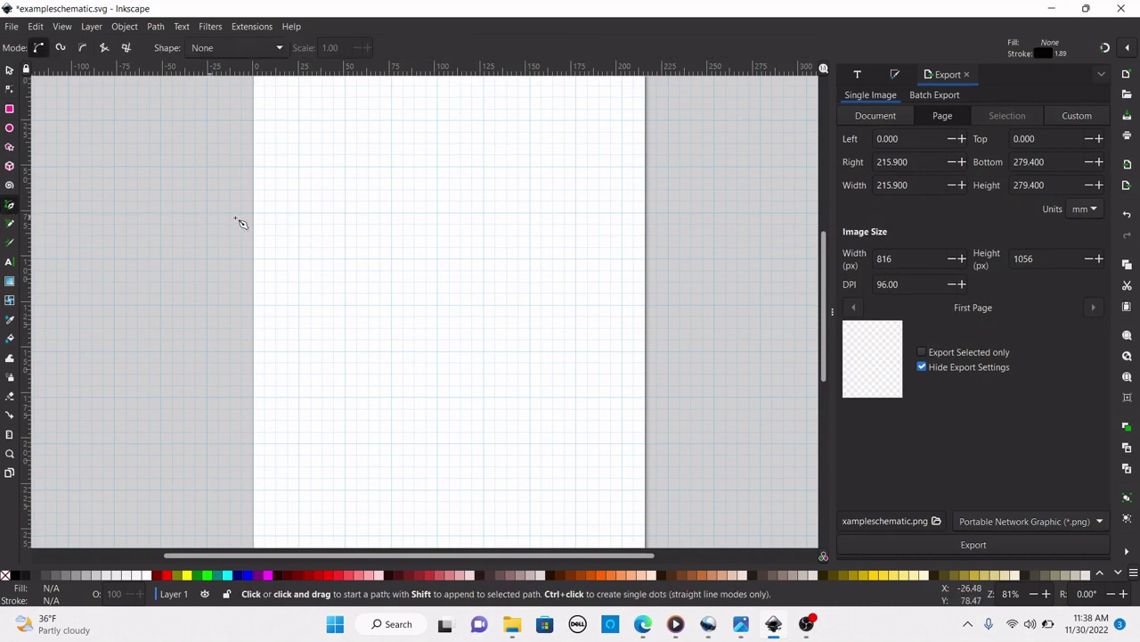
pyautogui.click(345, 307)
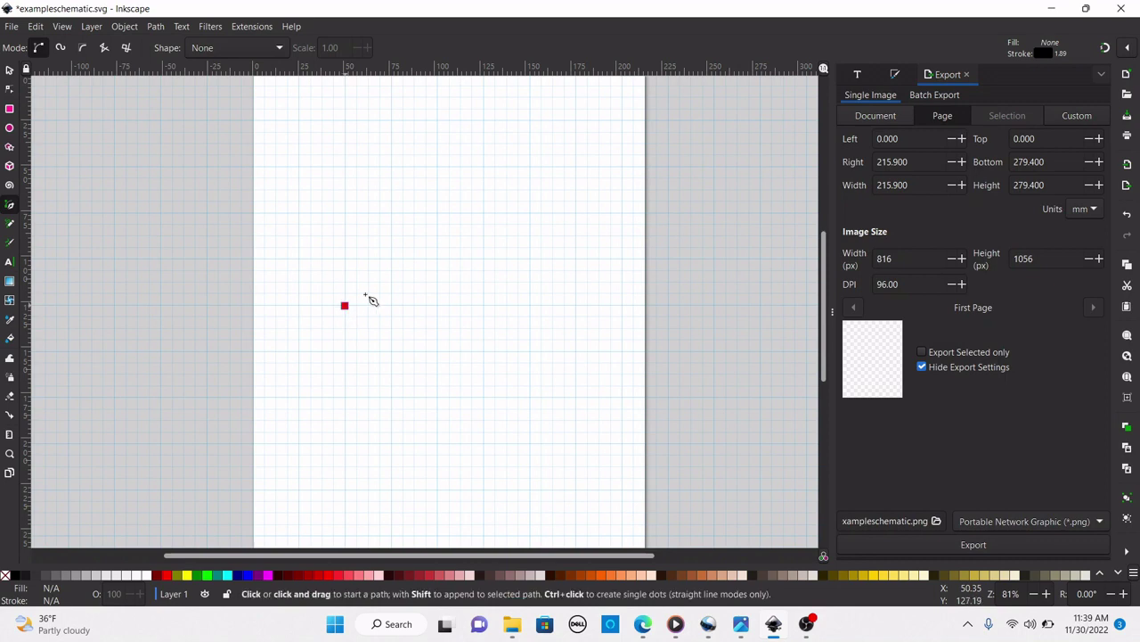
pyautogui.click(484, 214)
pyautogui.press('Return')
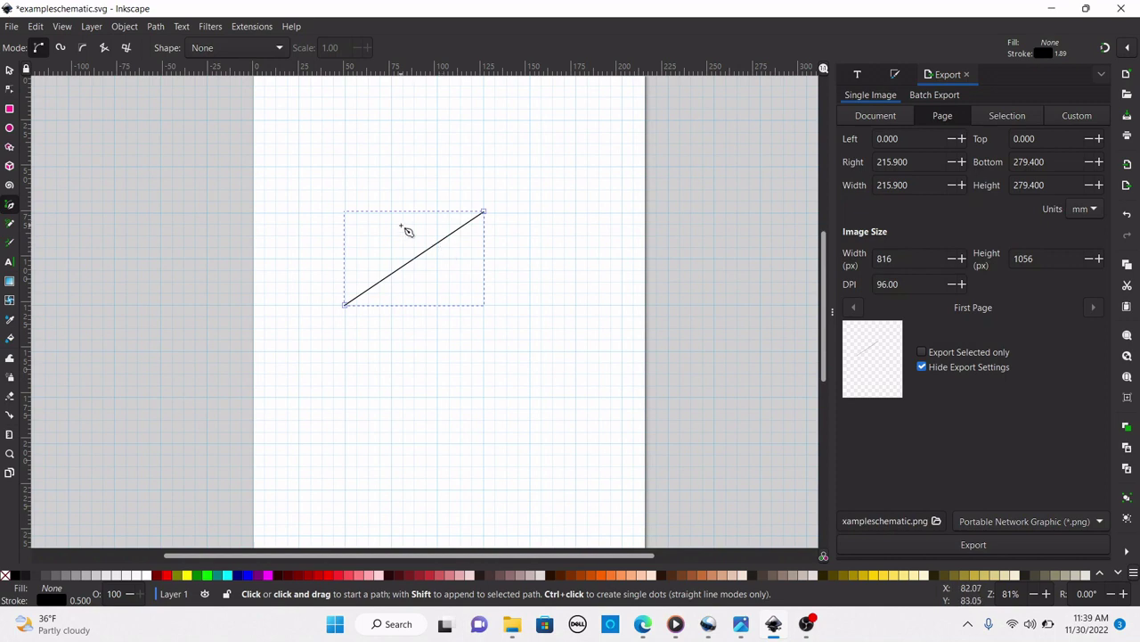
# Bend the diagonal line into an arc by pulling its middle up and to the left with the Node tool
pyautogui.click(10, 90)
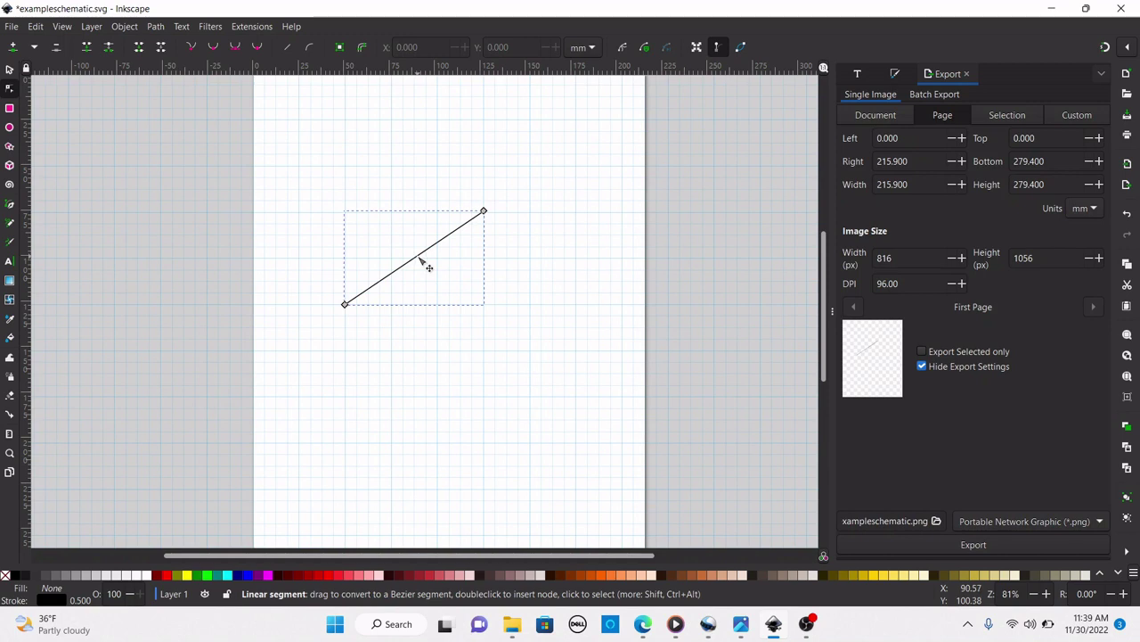
pyautogui.moveTo(419, 257)
pyautogui.mouseDown()
pyautogui.moveTo(385, 225)
pyautogui.moveTo(450, 290)
pyautogui.moveTo(395, 234)
pyautogui.mouseUp()
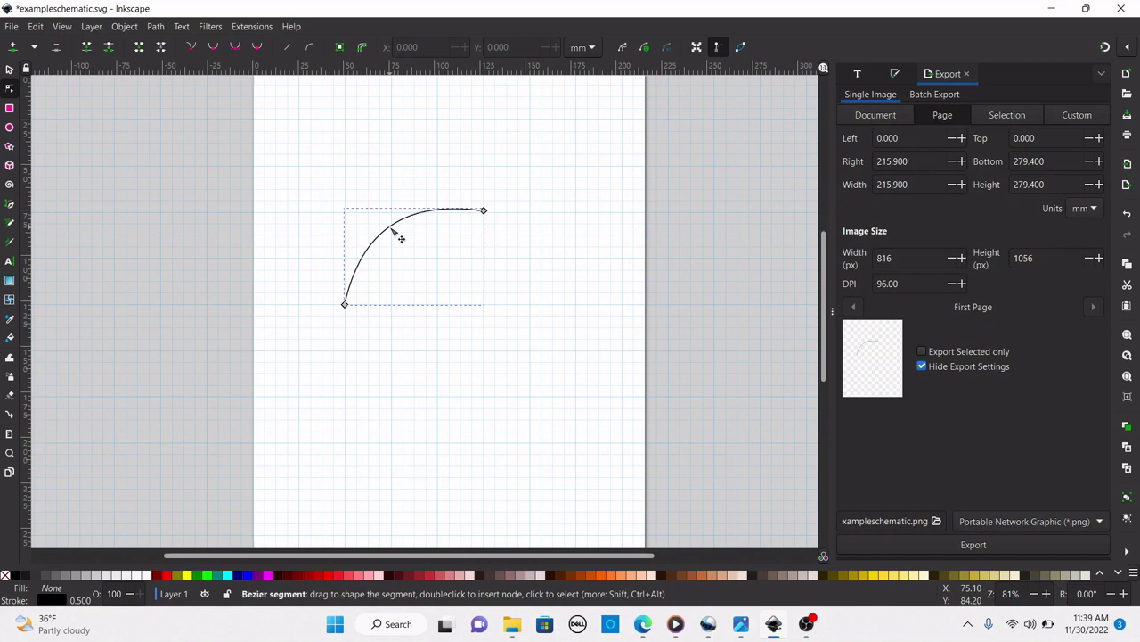
pyautogui.click(515, 240)
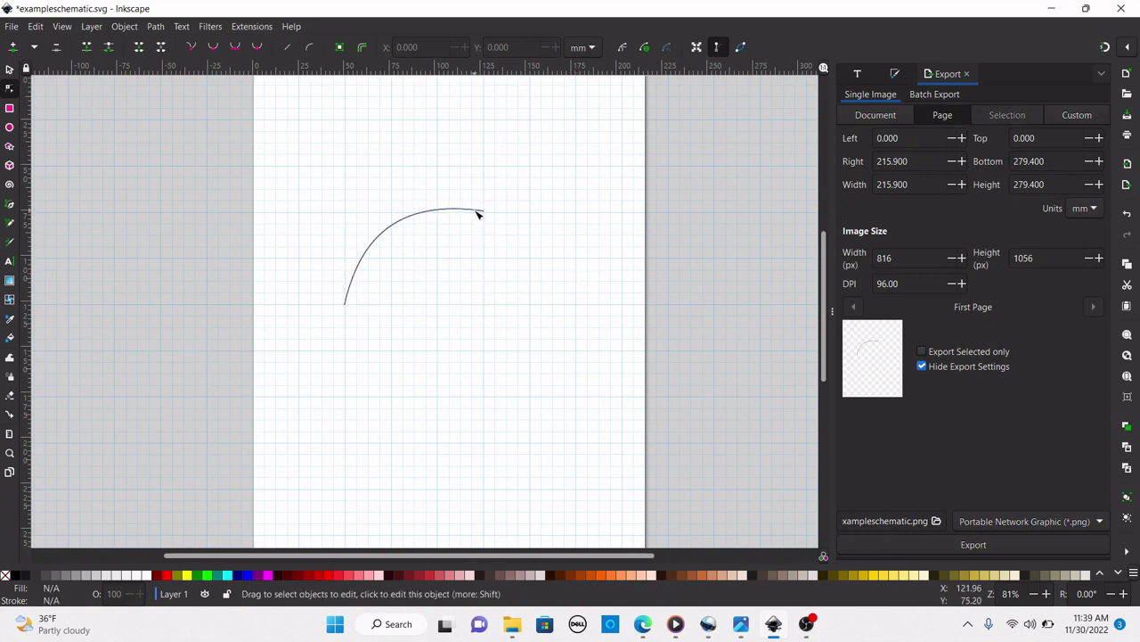
# Refine the arc by moving the lower-left node's handle upward and adjusting the upper-right node's handle
pyautogui.click(481, 212)
pyautogui.click(386, 237)
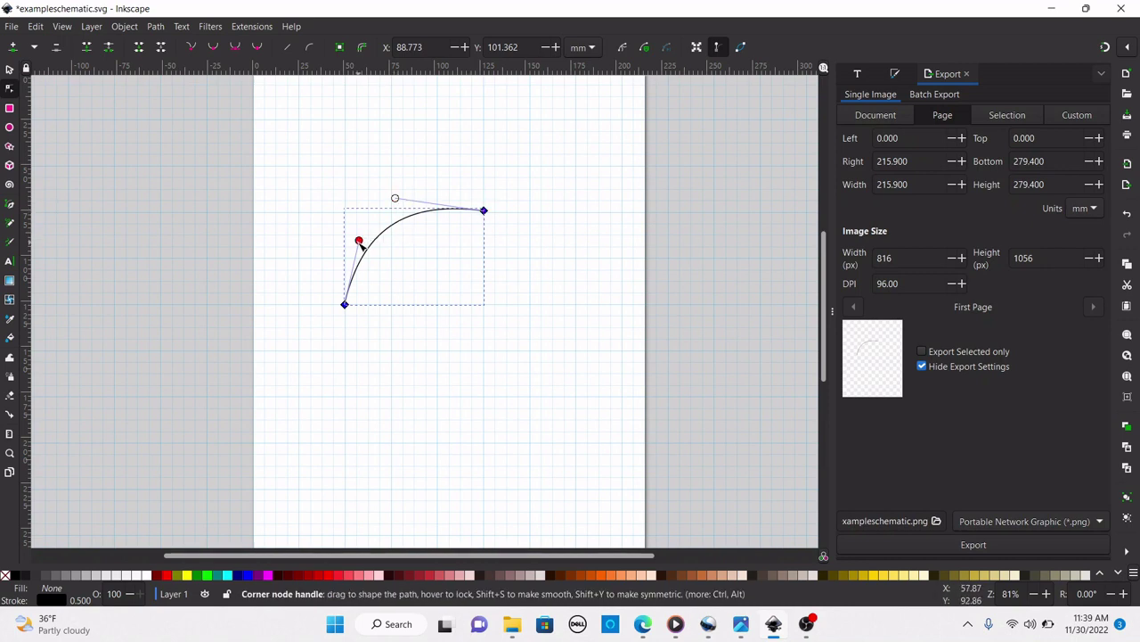
pyautogui.moveTo(361, 245)
pyautogui.mouseDown()
pyautogui.moveTo(353, 227)
pyautogui.moveTo(390, 196)
pyautogui.moveTo(400, 204)
pyautogui.moveTo(360, 226)
pyautogui.mouseUp()
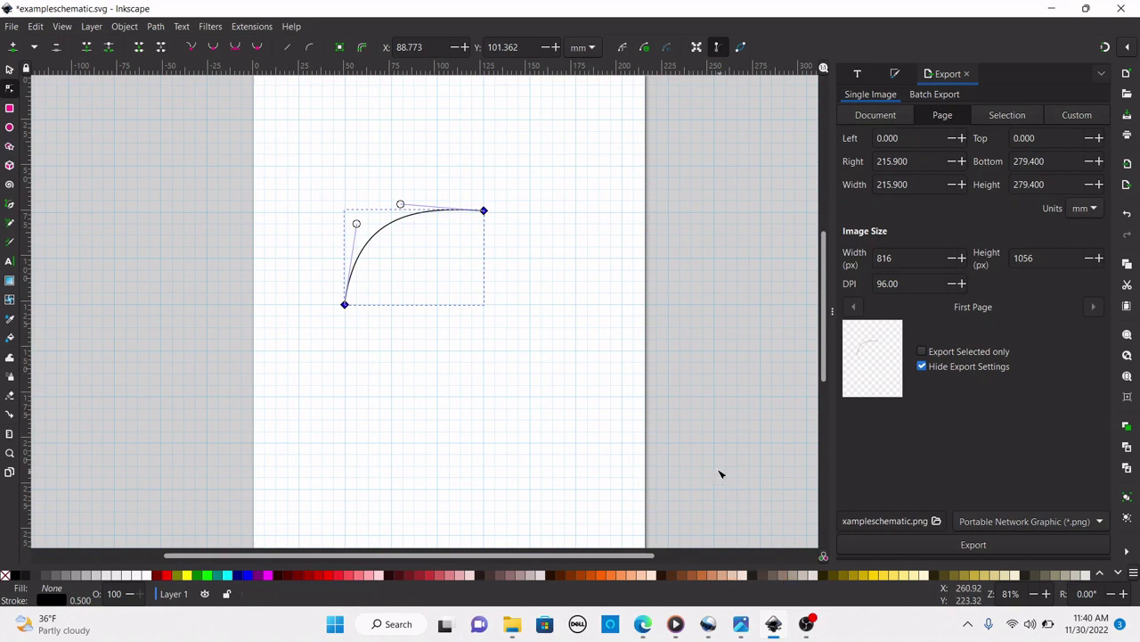
pyautogui.click(497, 374)
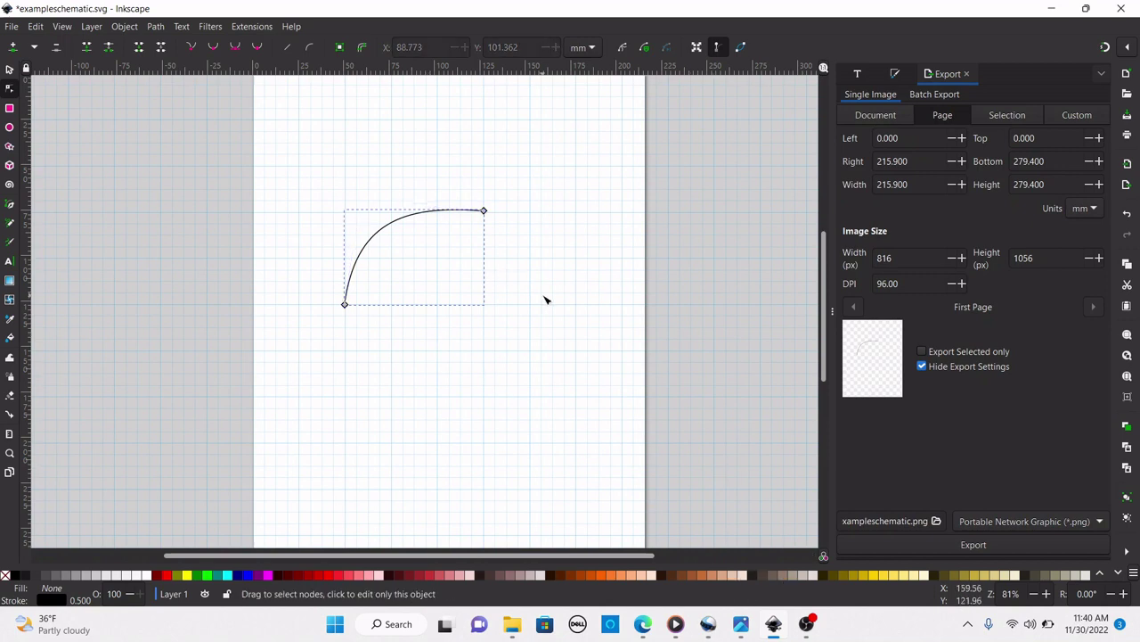
pyautogui.click(608, 310)
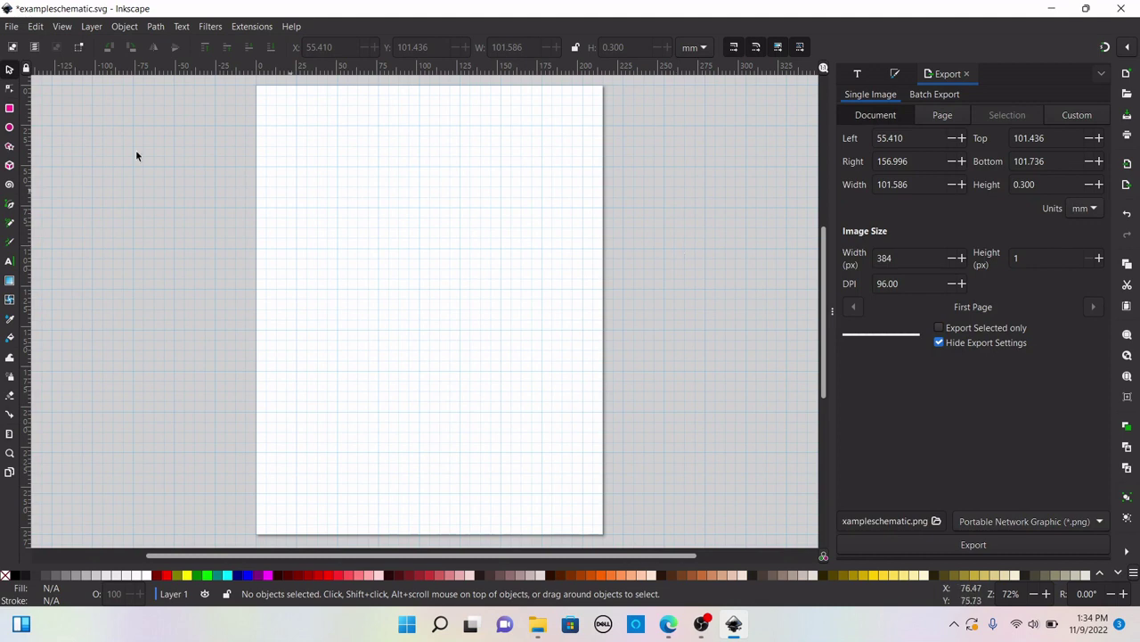
# Draw a closed rectangle about 114 by 26 mm near the bottom of the page with straight Bezier pen segments
pyautogui.click(10, 205)
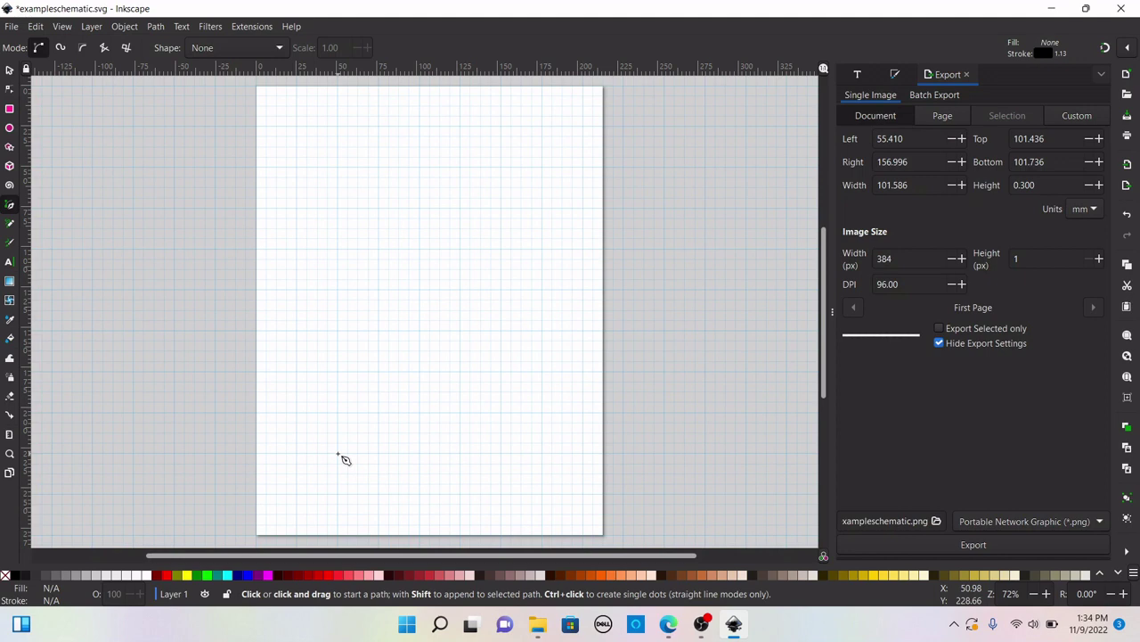
pyautogui.click(338, 453)
pyautogui.press('Return')
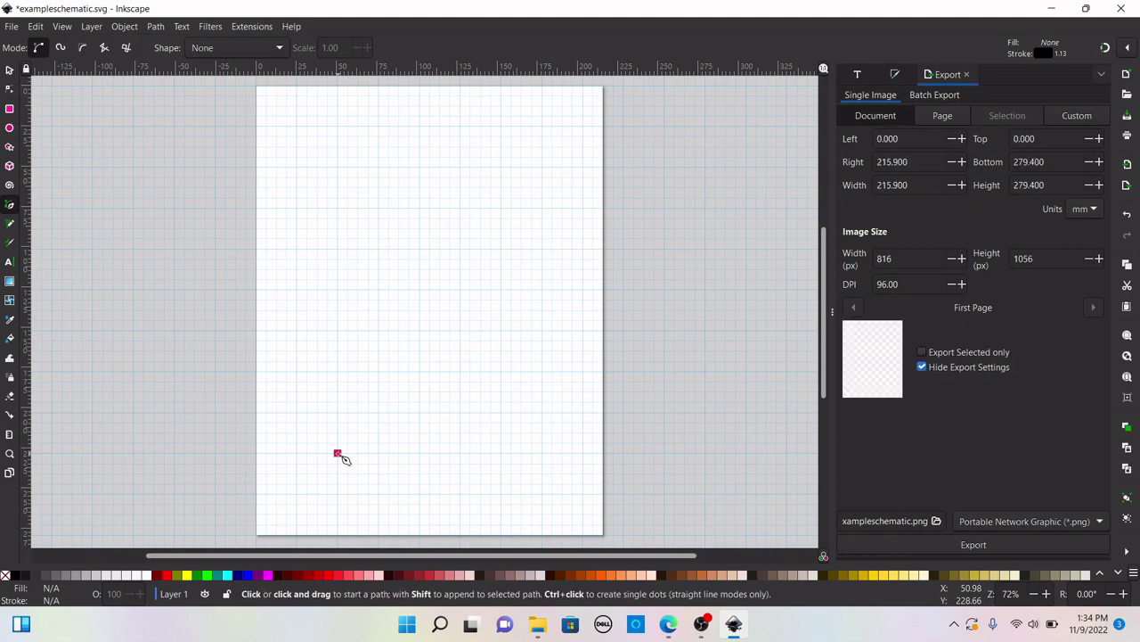
pyautogui.click(340, 455)
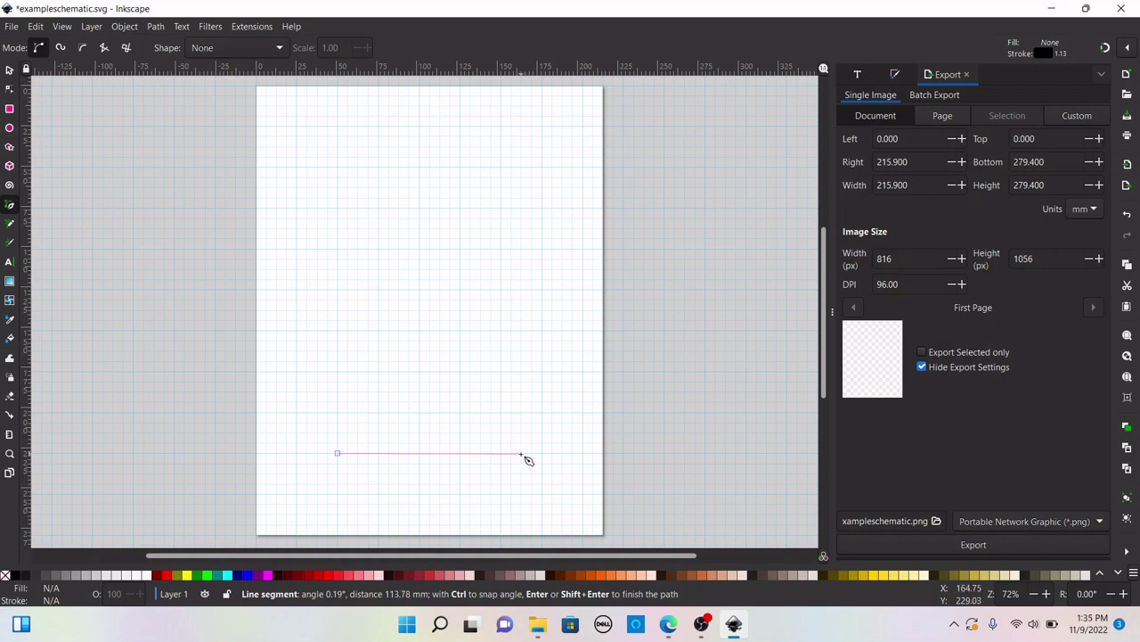
pyautogui.click(522, 454)
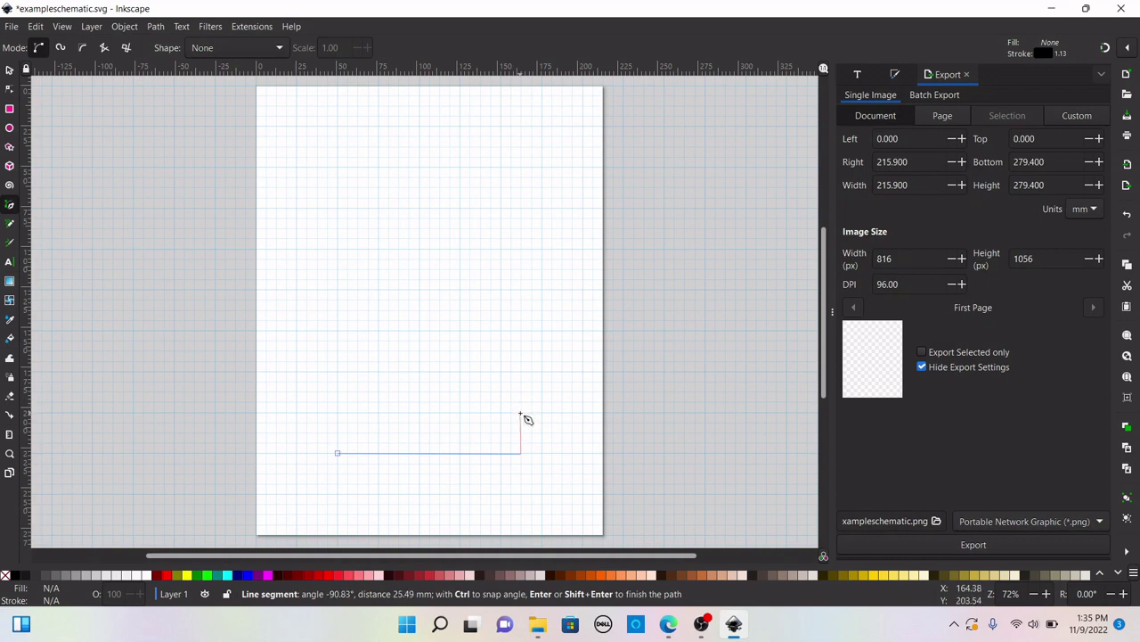
pyautogui.click(521, 413)
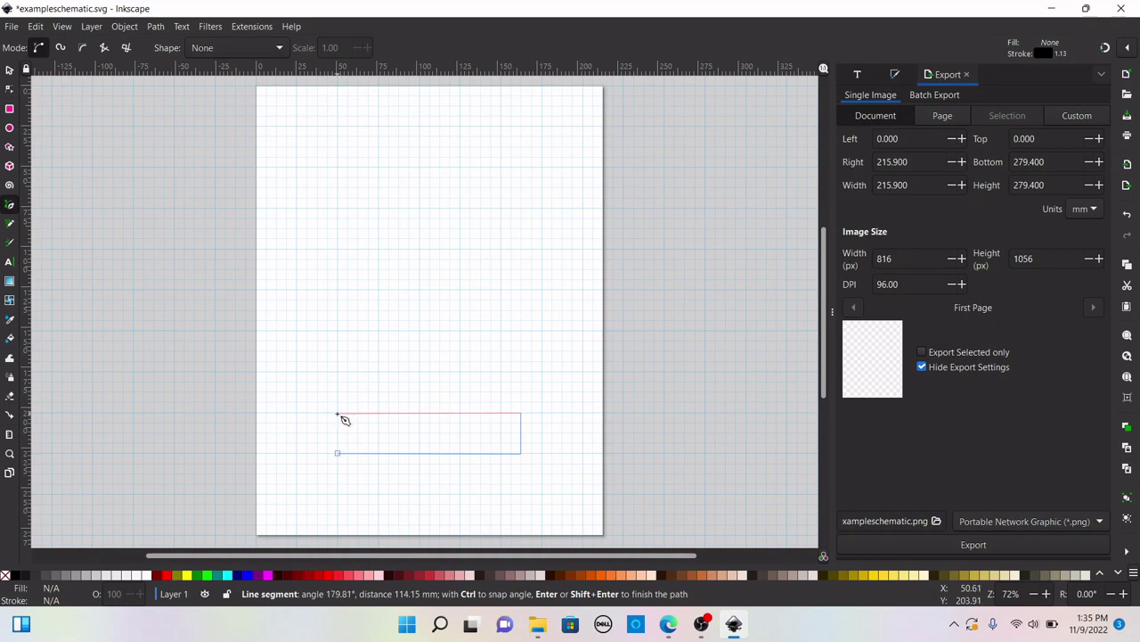
pyautogui.click(338, 414)
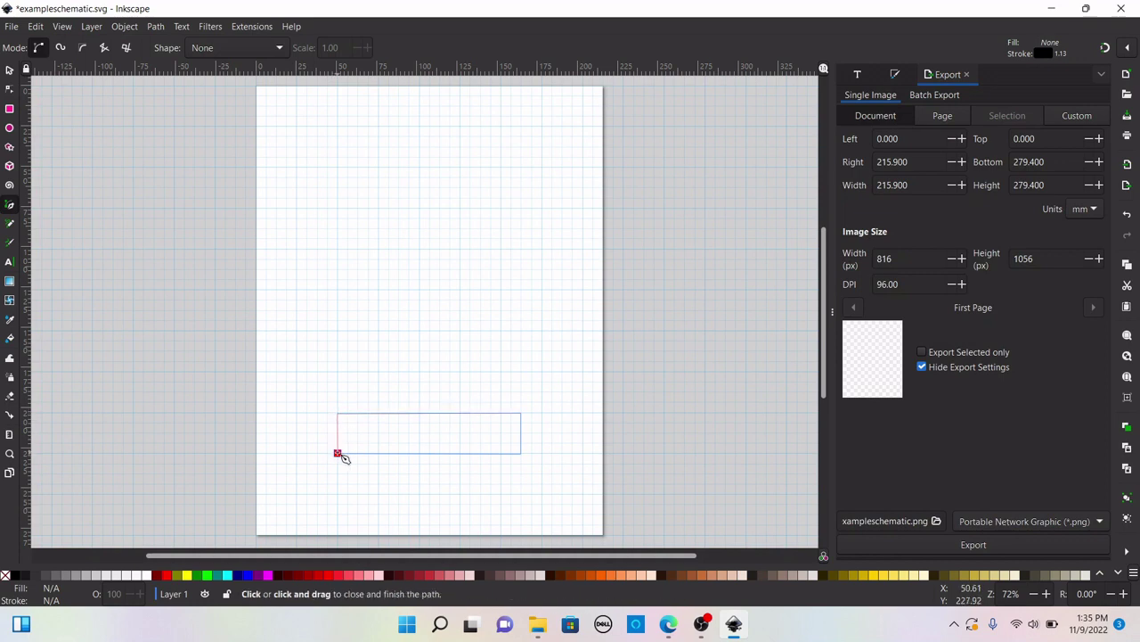
pyautogui.click(338, 454)
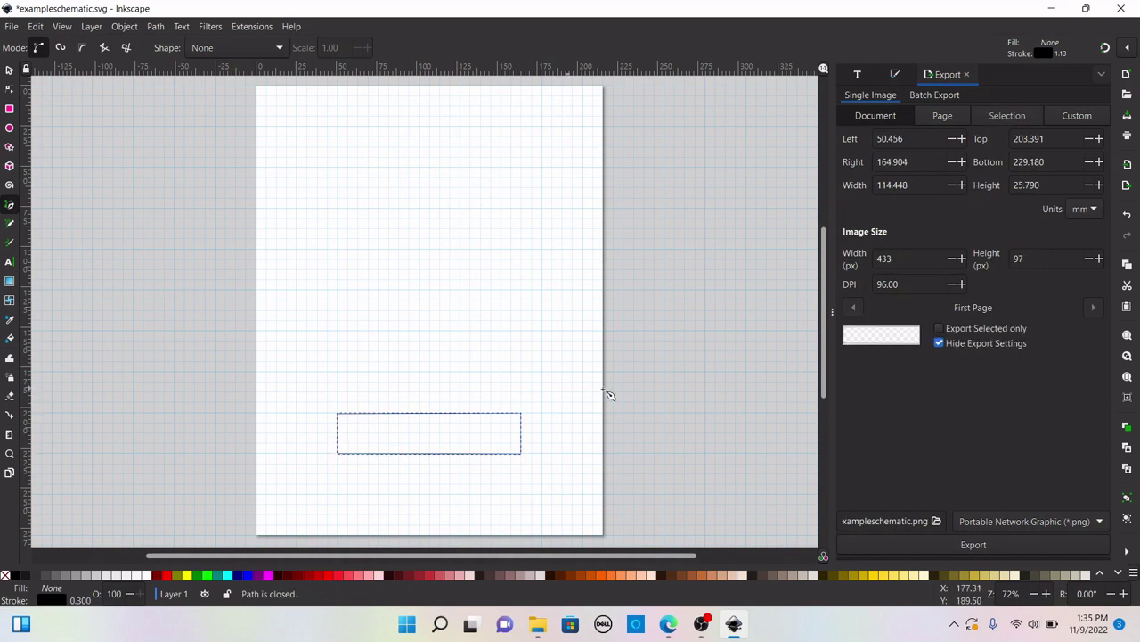